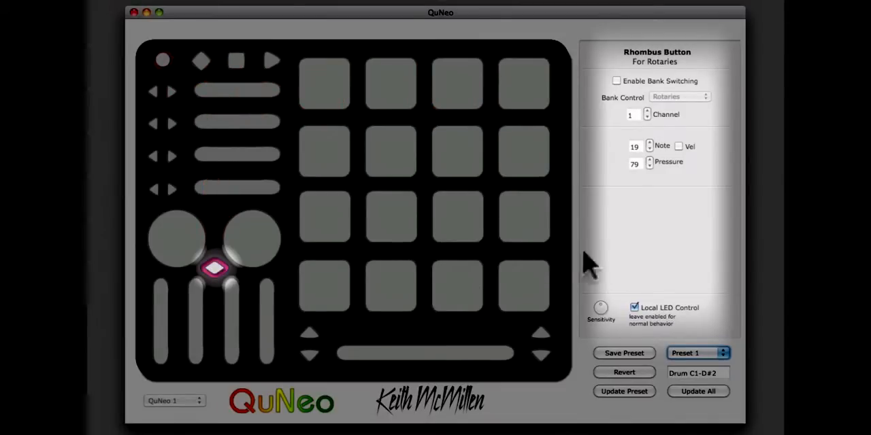
Enable bank switching for the rhombus button, cycle its bank control through Vertical Sliders, Long Slider and Rotaries, and disable bank switching again
{"action": "left_click", "coordinate": [625, 251]}
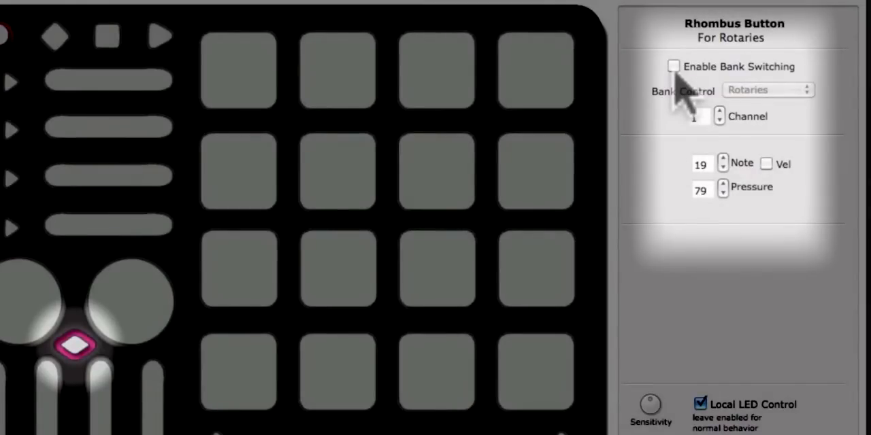
{"action": "left_click", "coordinate": [673, 67]}
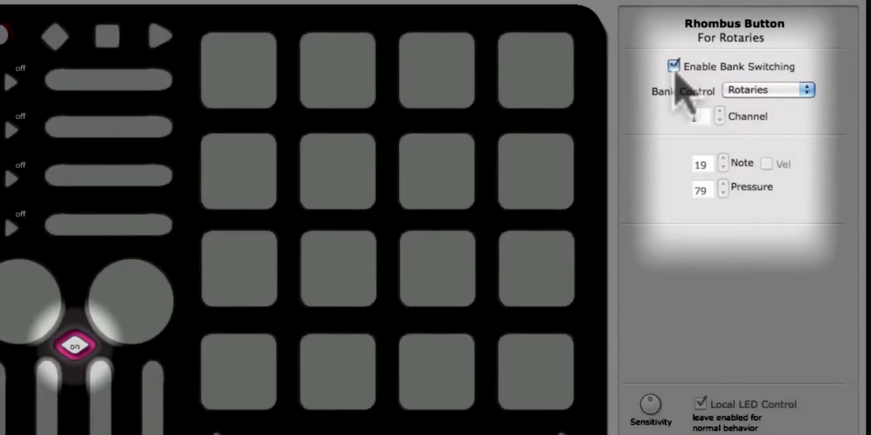
{"action": "left_click", "coordinate": [809, 95]}
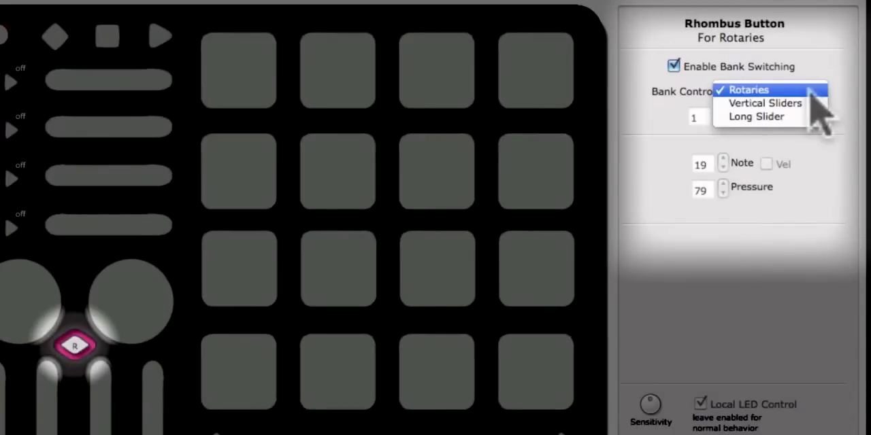
{"action": "left_click", "coordinate": [809, 103]}
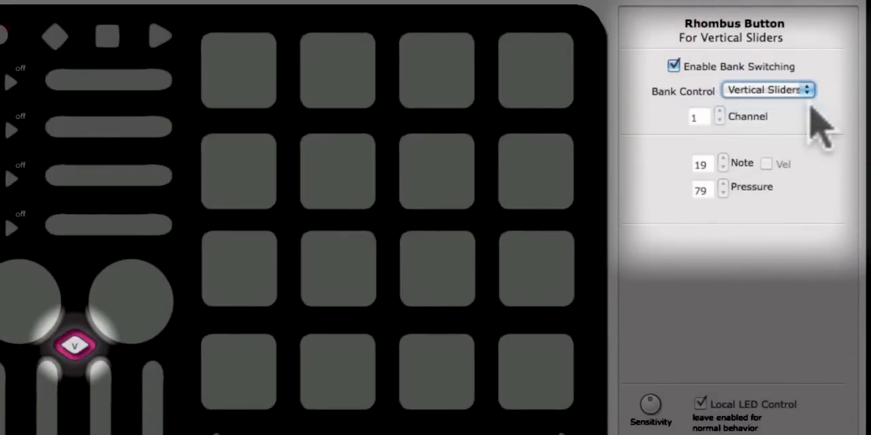
{"action": "left_click", "coordinate": [808, 91]}
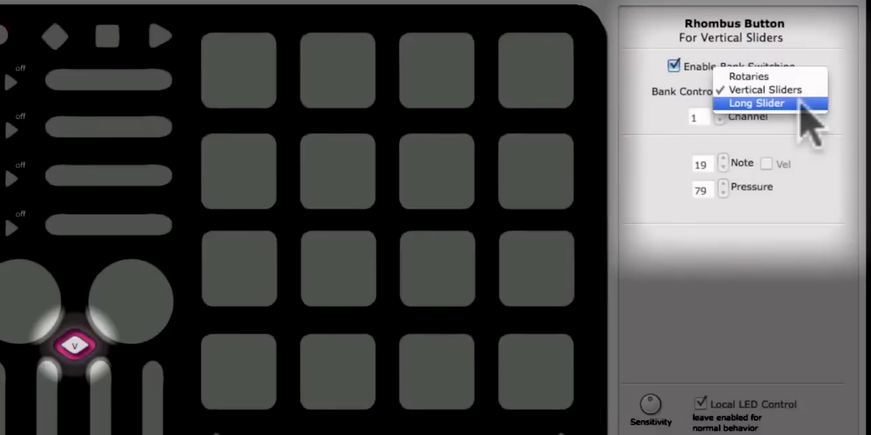
{"action": "left_click", "coordinate": [802, 104]}
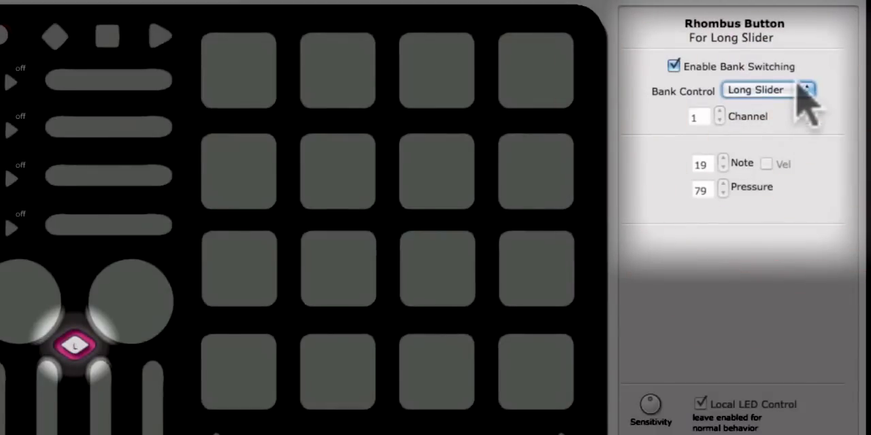
{"action": "left_click", "coordinate": [809, 90]}
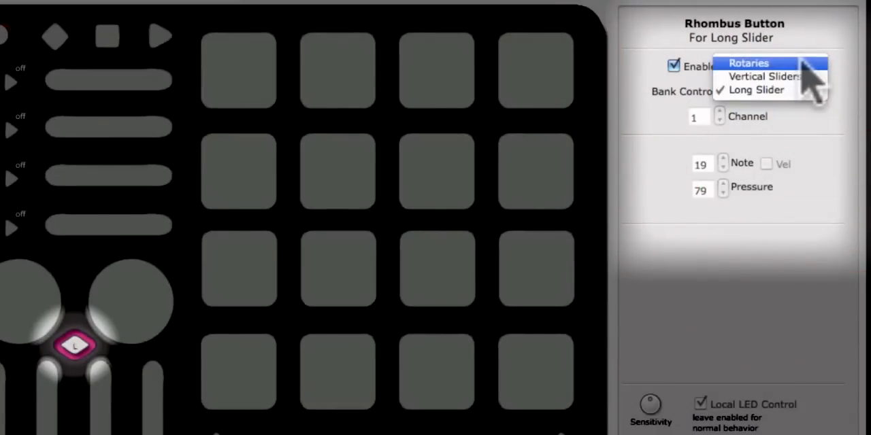
{"action": "left_click", "coordinate": [803, 63]}
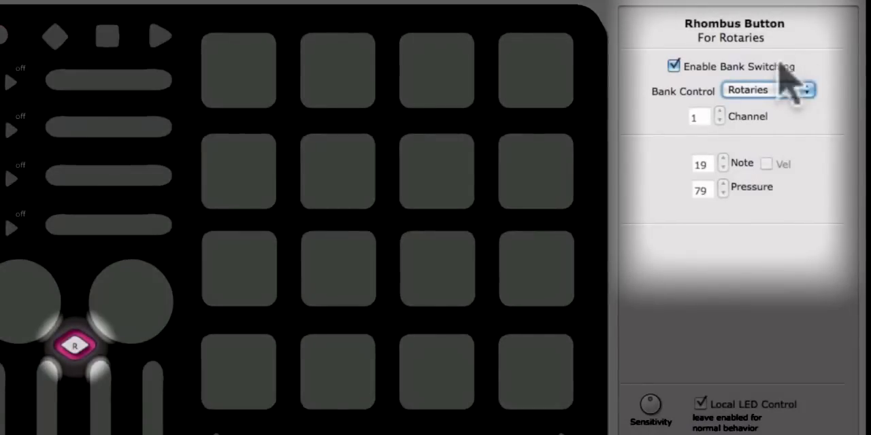
{"action": "left_click", "coordinate": [674, 67]}
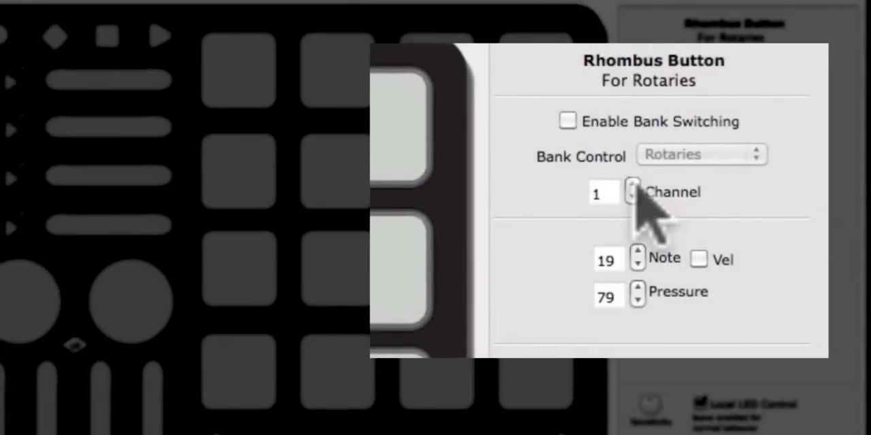
Set the rhombus button's channel to 2 and note to 20, toggling its velocity option on and back off
{"action": "left_click", "coordinate": [633, 188]}
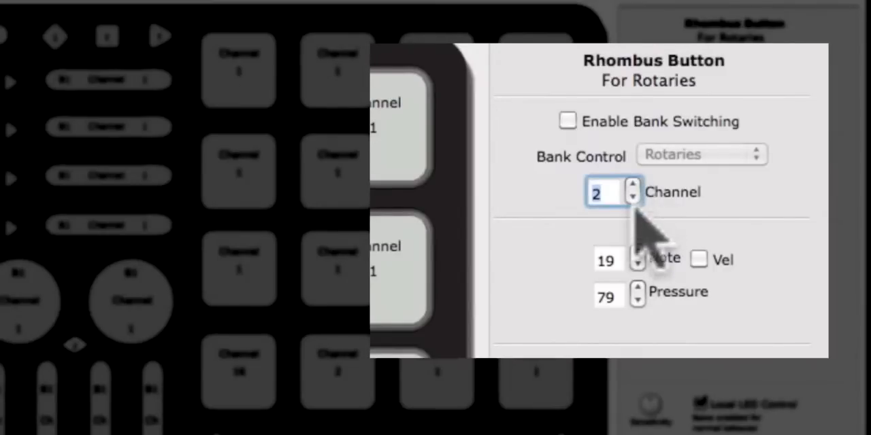
{"action": "left_click", "coordinate": [638, 253]}
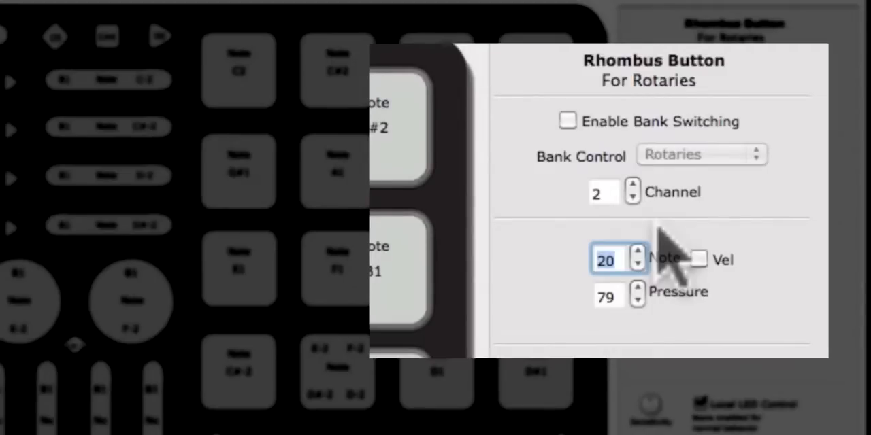
{"action": "left_click", "coordinate": [699, 259]}
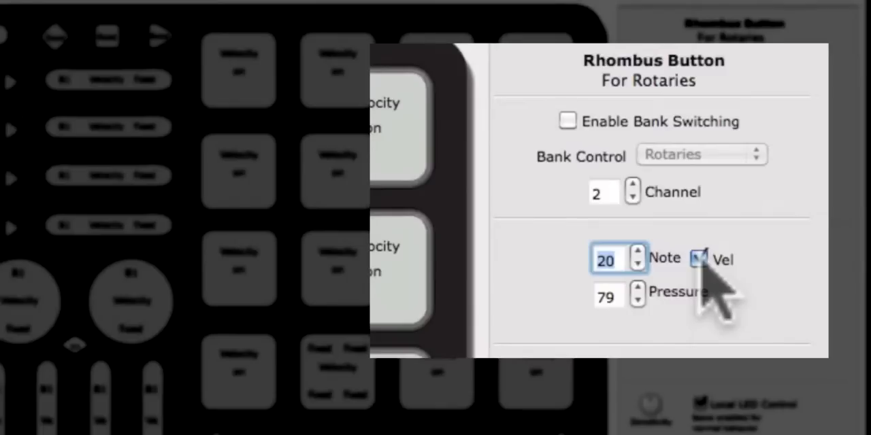
{"action": "left_click", "coordinate": [700, 260]}
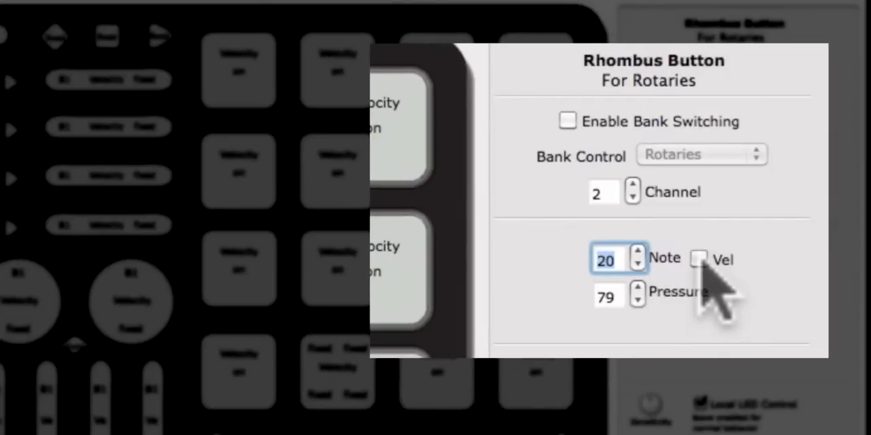
Turn the rhombus button's pressure output off with the value -1 and lower its sensitivity
{"action": "left_click", "coordinate": [639, 302]}
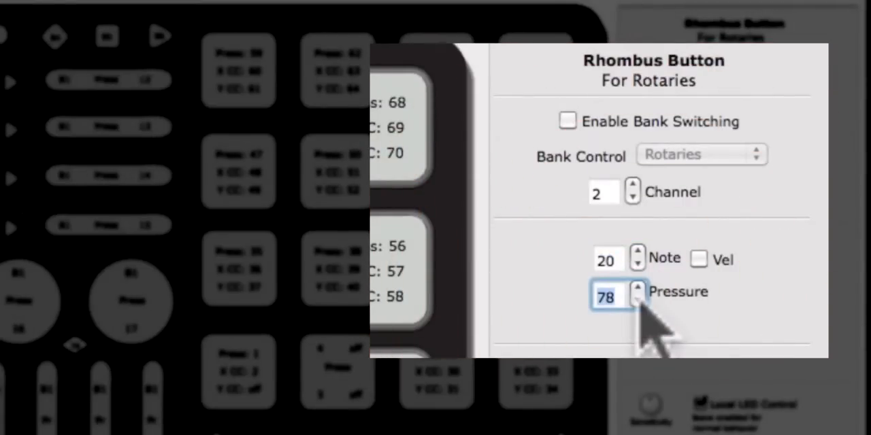
{"action": "type", "text": "-1"}
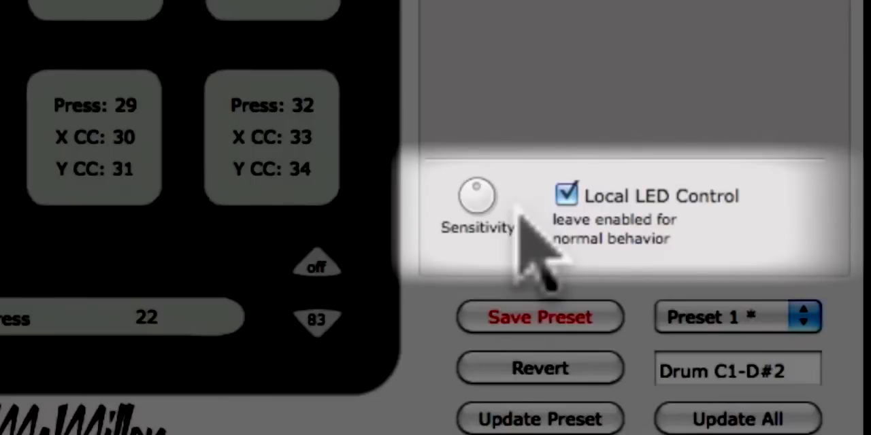
{"action": "mouse_move", "coordinate": [486, 180]}
{"action": "left_mouse_down"}
{"action": "mouse_move", "coordinate": [502, 215]}
{"action": "mouse_move", "coordinate": [510, 191]}
{"action": "mouse_move", "coordinate": [502, 110]}
{"action": "mouse_move", "coordinate": [451, 97]}
{"action": "mouse_move", "coordinate": [399, 171]}
{"action": "mouse_move", "coordinate": [388, 231]}
{"action": "left_mouse_up"}
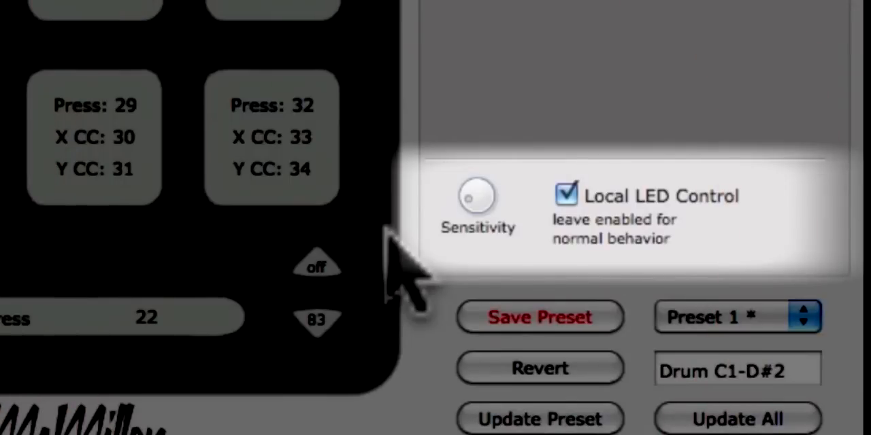
Toggle the rhombus button's Local LED Control off and back on, and its bank switching on and back off
{"action": "left_click", "coordinate": [573, 197]}
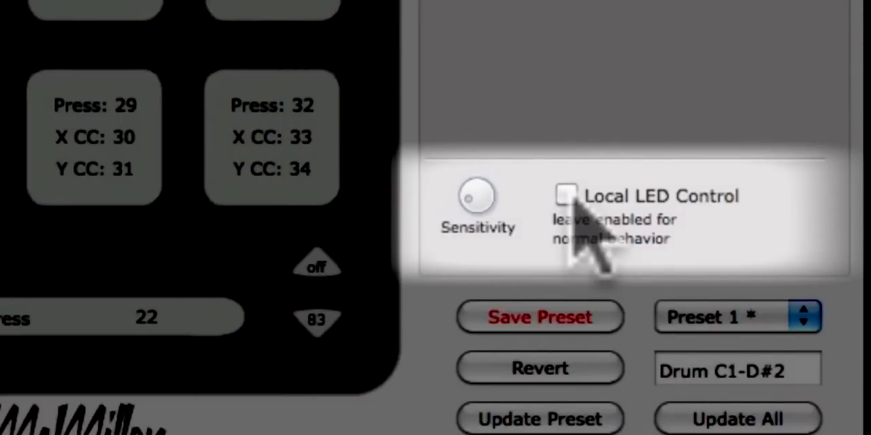
{"action": "left_click", "coordinate": [573, 198]}
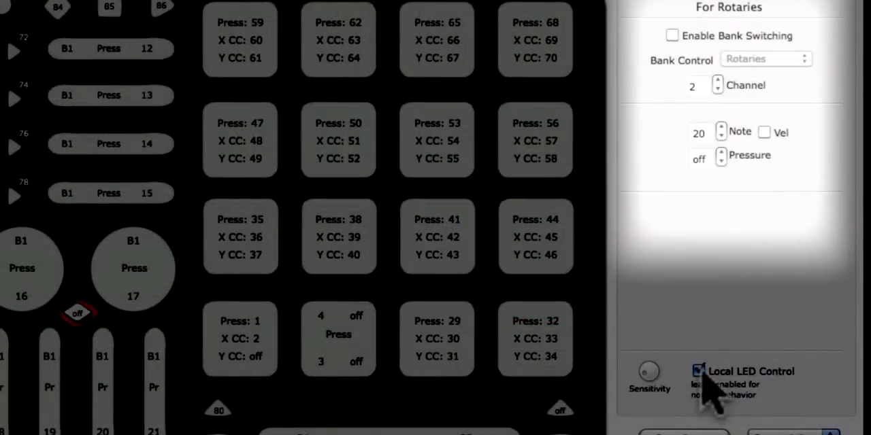
{"action": "left_click", "coordinate": [672, 35]}
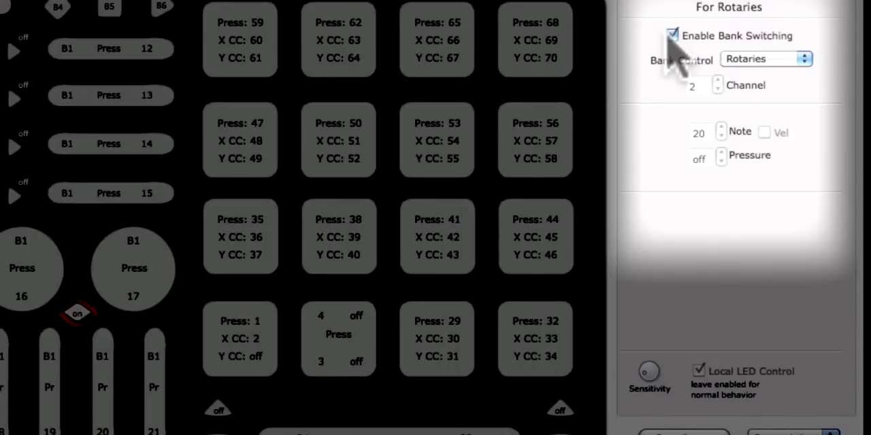
{"action": "left_click", "coordinate": [672, 35]}
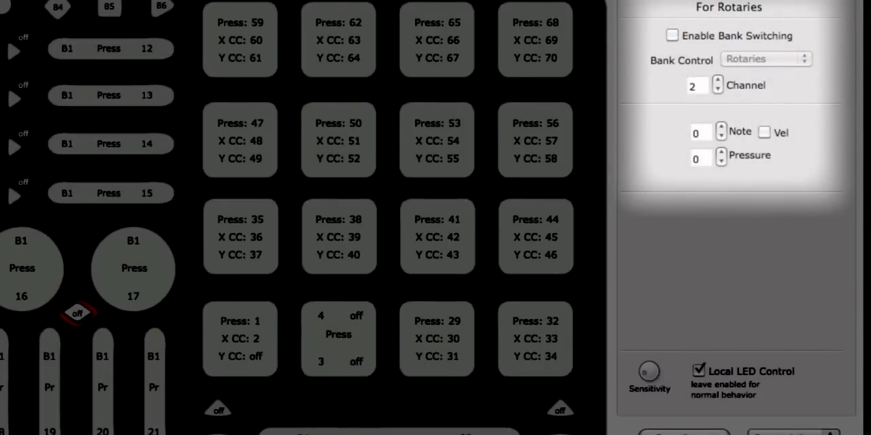
Enable bank switching for the rhombus button and set its bank control to Long Slider
{"action": "left_click", "coordinate": [681, 37]}
{"action": "left_click", "coordinate": [747, 59]}
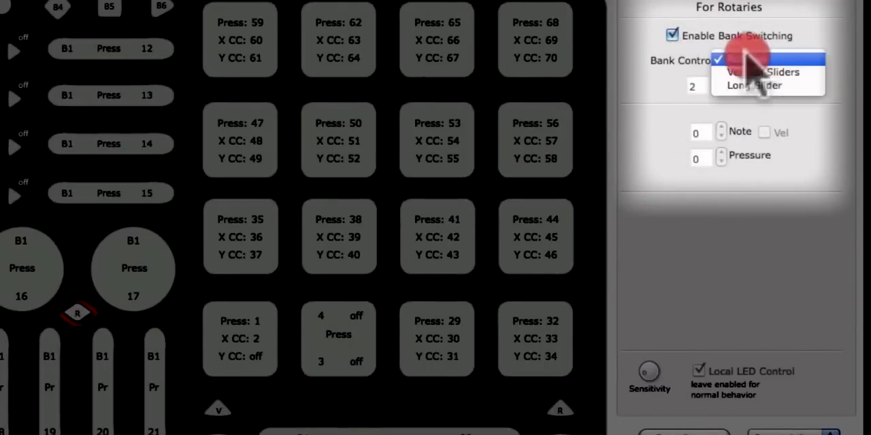
{"action": "left_click", "coordinate": [752, 85]}
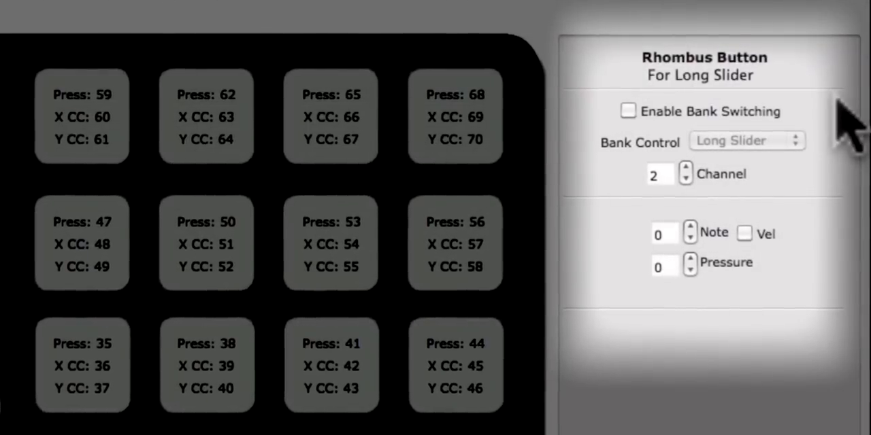
Set the rhombus button's note to 1 and enable velocity for it
{"action": "left_click", "coordinate": [670, 235]}
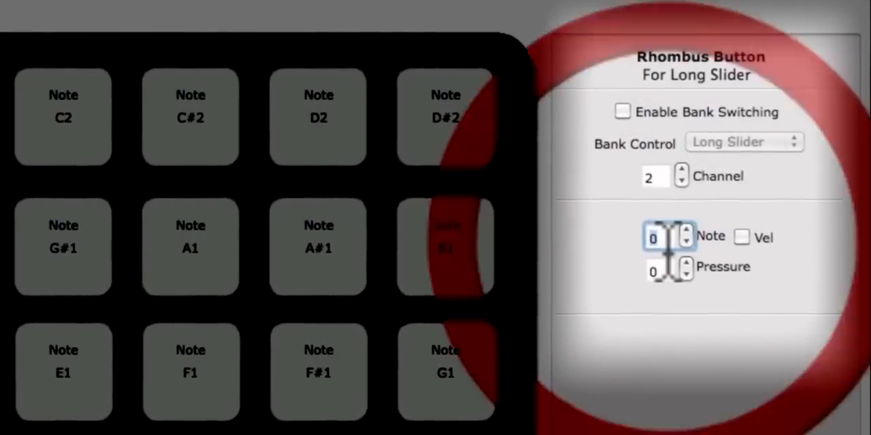
{"action": "key", "text": "BackSpace"}
{"action": "type", "text": "1"}
{"action": "left_click", "coordinate": [743, 236]}
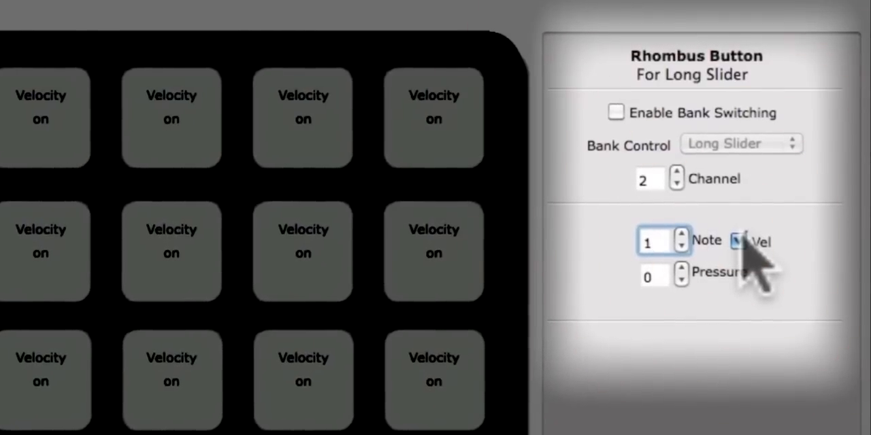
Set the rhombus button's pressure to -1 so that its pressure output is off
{"action": "left_click", "coordinate": [661, 276]}
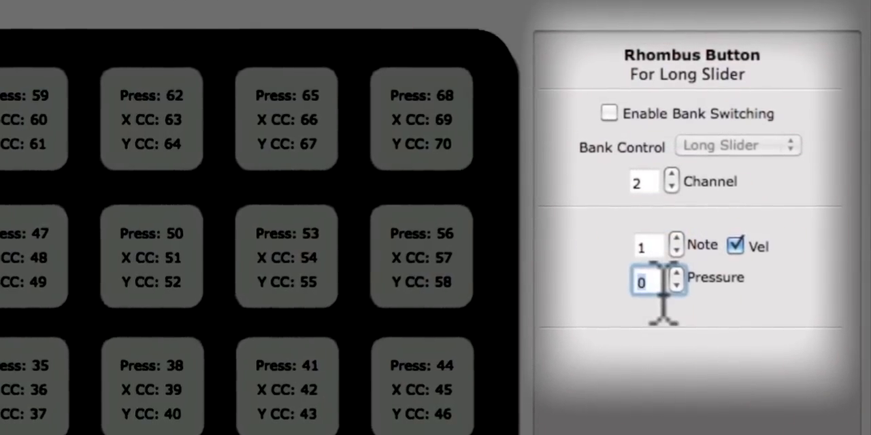
{"action": "key", "text": "BackSpace"}
{"action": "type", "text": "-1"}
{"action": "key", "text": "Return"}
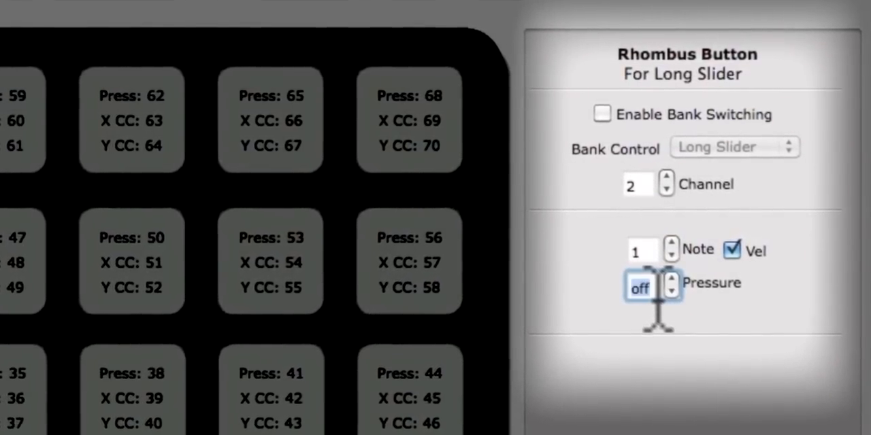